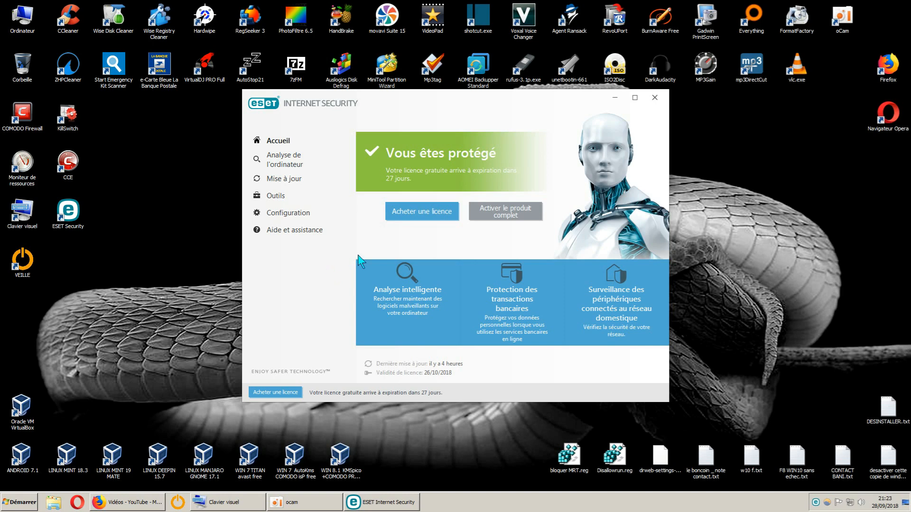
- Open the Pare-feu settings under Protection du réseau in the advanced configuration and enlarge the window
{"action": "left_click_drag", "start_coordinate": [474, 100], "coordinate": [452, 101]}
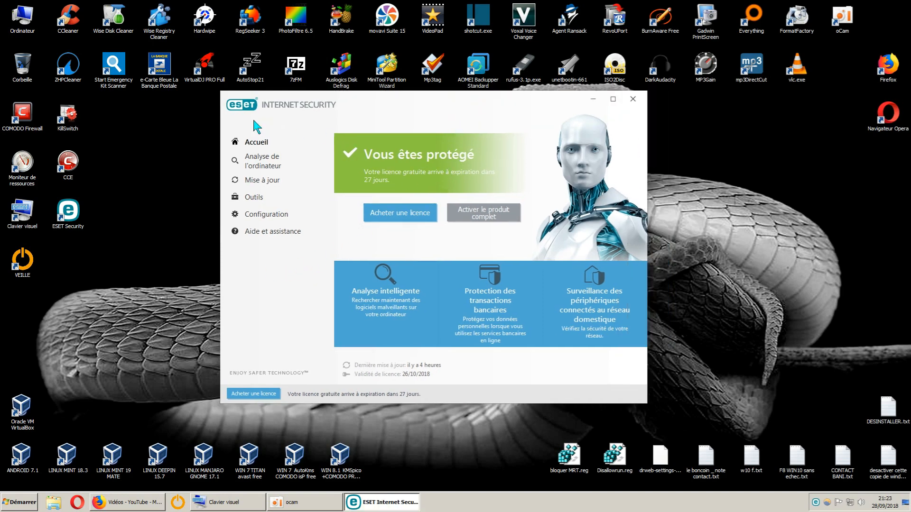
{"action": "left_click_drag", "start_coordinate": [448, 101], "coordinate": [478, 94]}
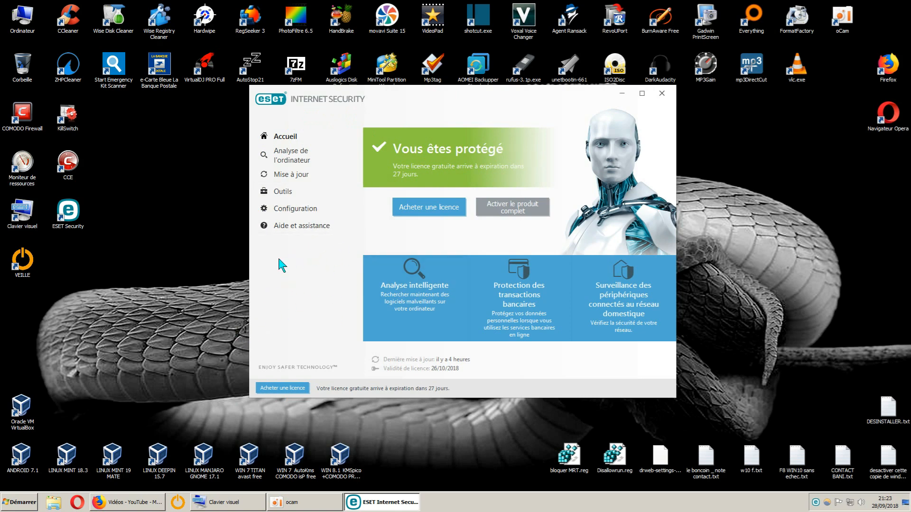
{"action": "left_click", "coordinate": [297, 210]}
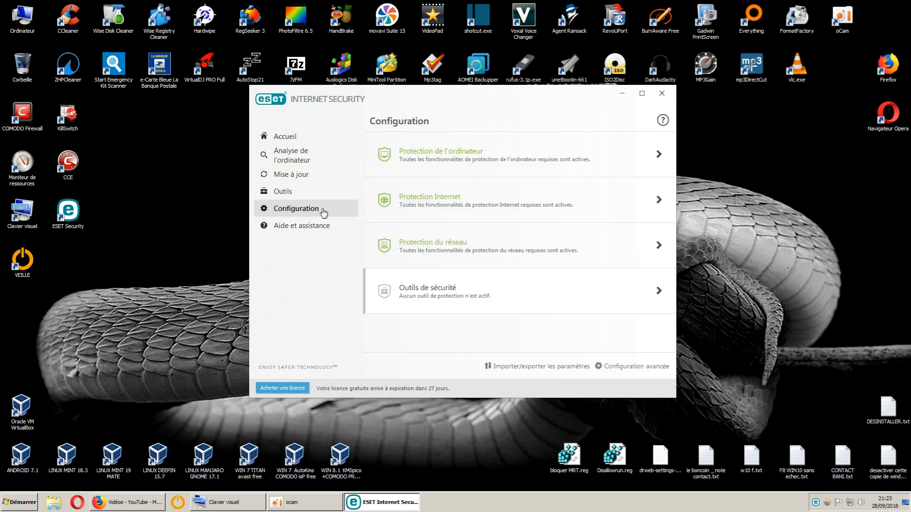
{"action": "left_click", "coordinate": [614, 366]}
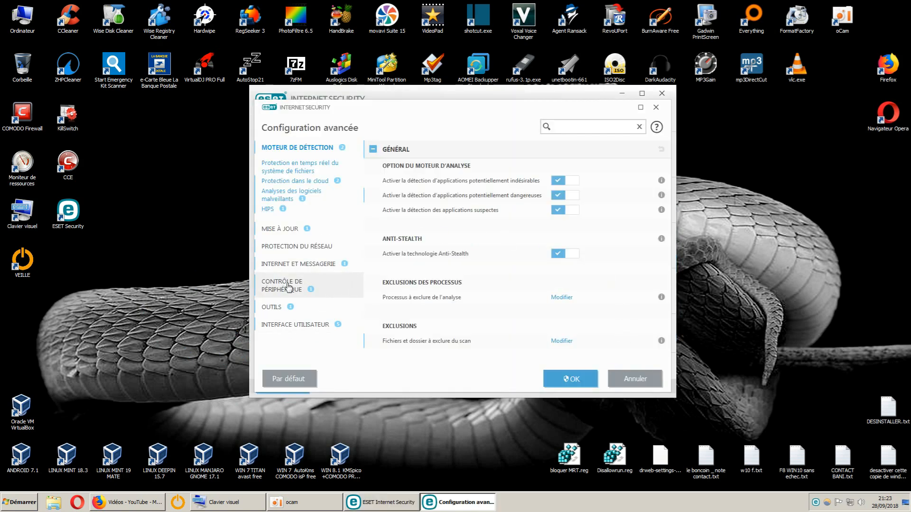
{"action": "left_click", "coordinate": [296, 246]}
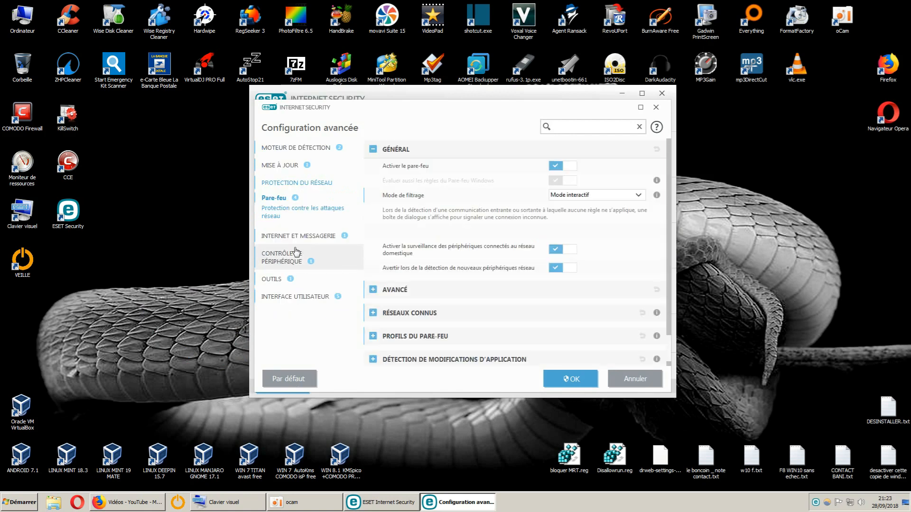
{"action": "left_click", "coordinate": [275, 200]}
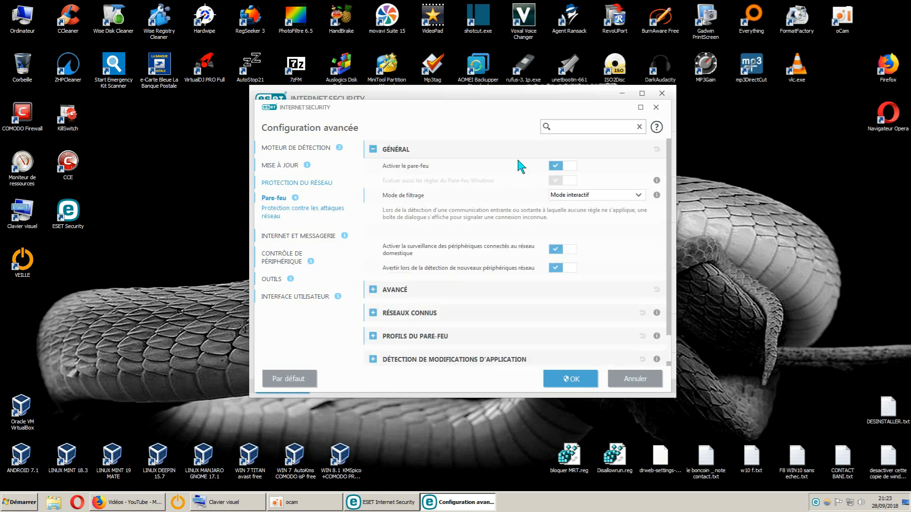
{"action": "left_click_drag", "start_coordinate": [516, 113], "coordinate": [393, 51]}
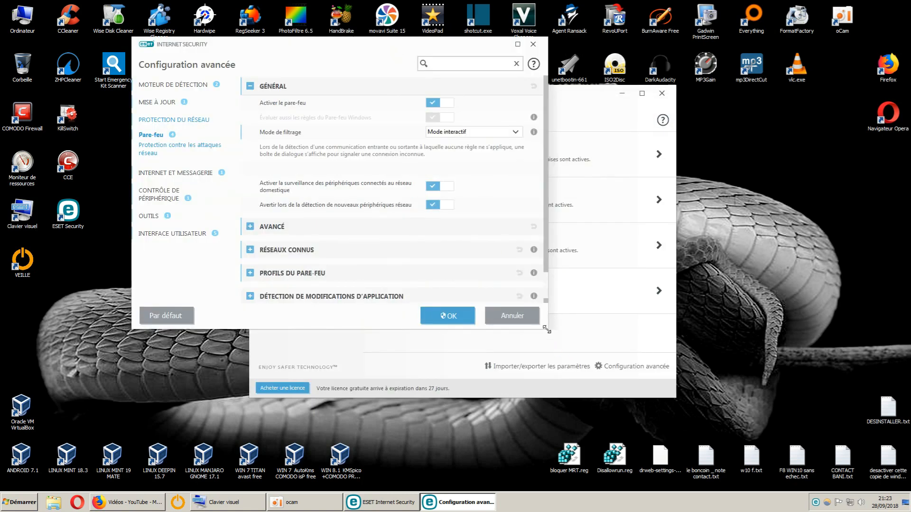
{"action": "left_click_drag", "start_coordinate": [548, 332], "coordinate": [752, 483]}
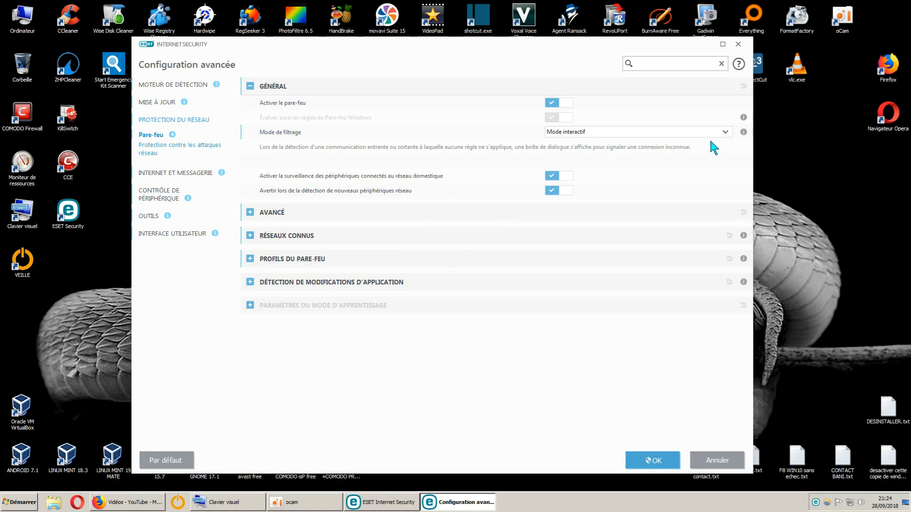
- Review the firewall's filtering modes, select Mode interactif and save the advanced configuration
{"action": "left_click", "coordinate": [726, 133]}
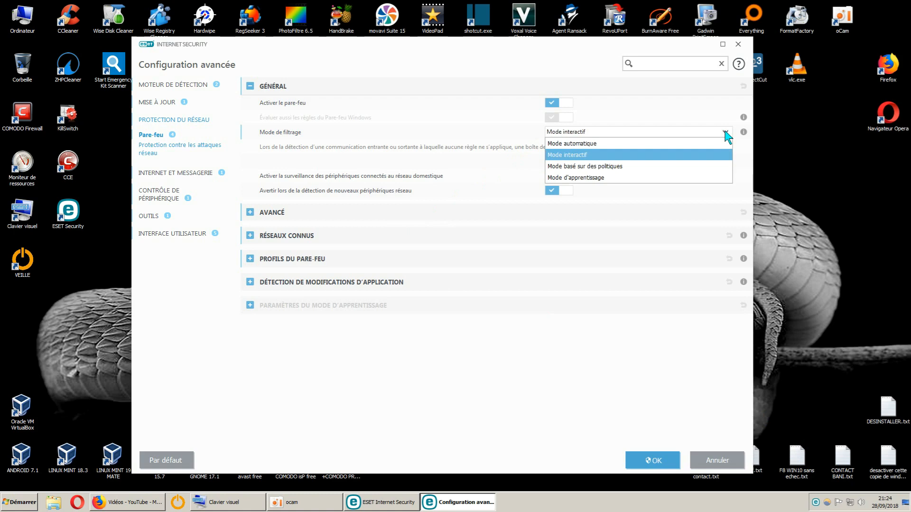
{"action": "left_click", "coordinate": [512, 389]}
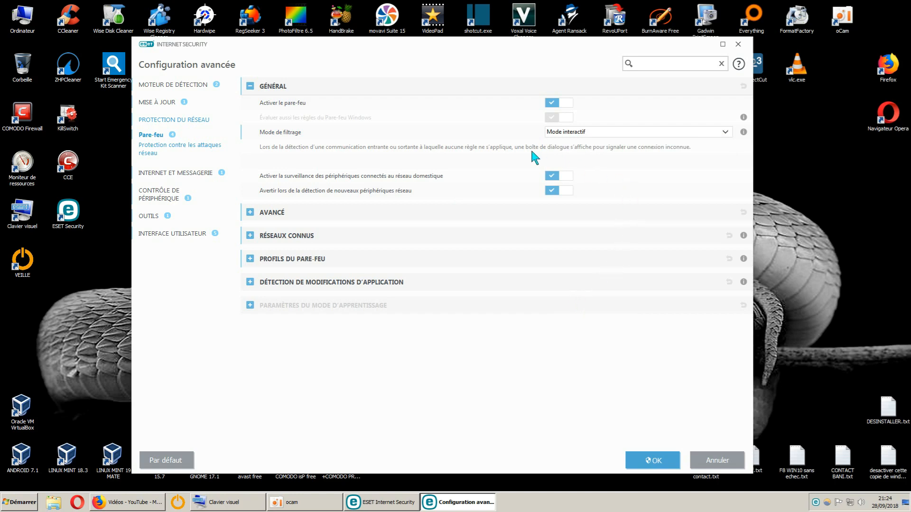
{"action": "left_click", "coordinate": [725, 133]}
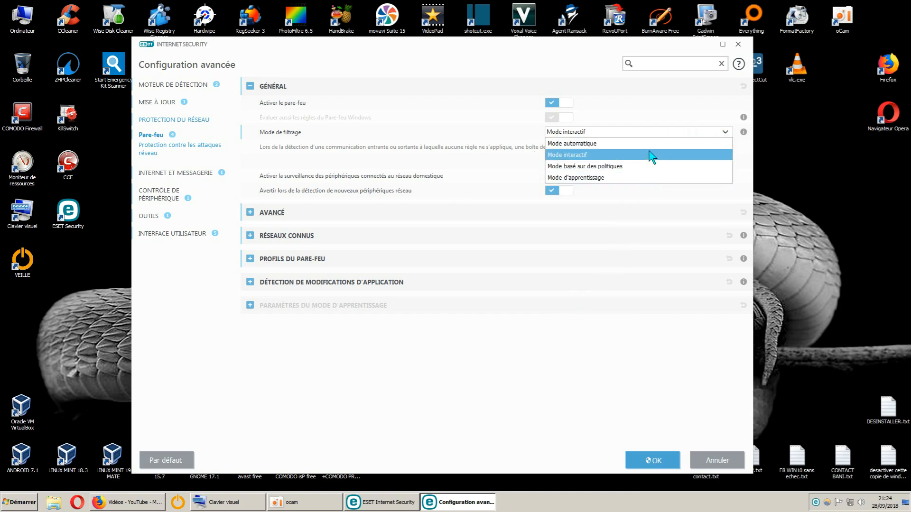
{"action": "left_click", "coordinate": [594, 155]}
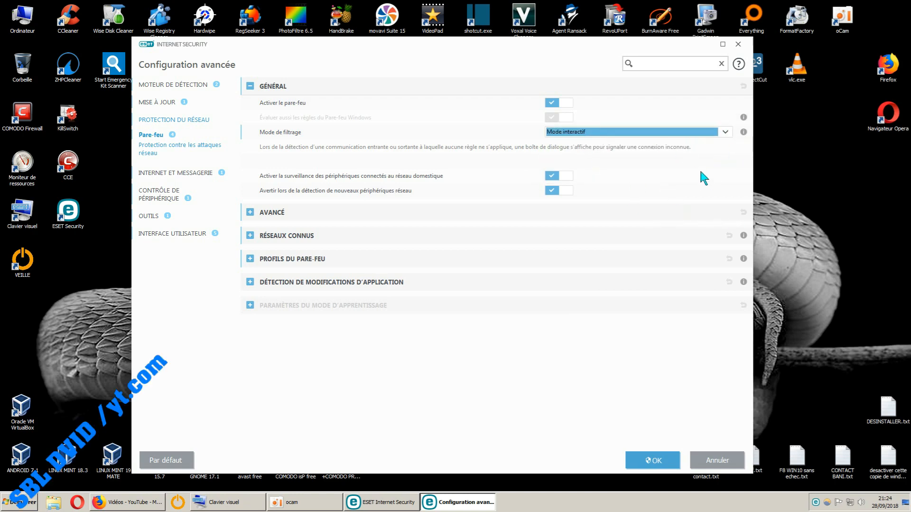
{"action": "mouse_move", "coordinate": [743, 132]}
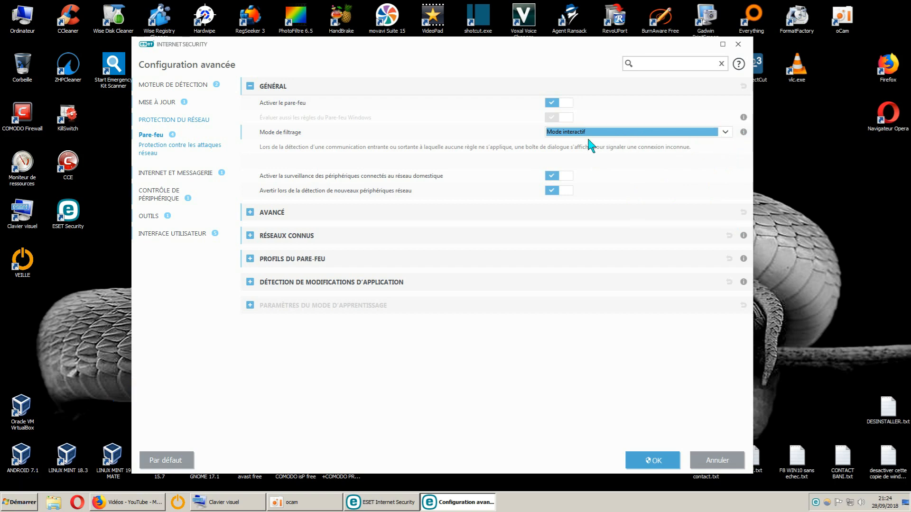
{"action": "left_click", "coordinate": [724, 135]}
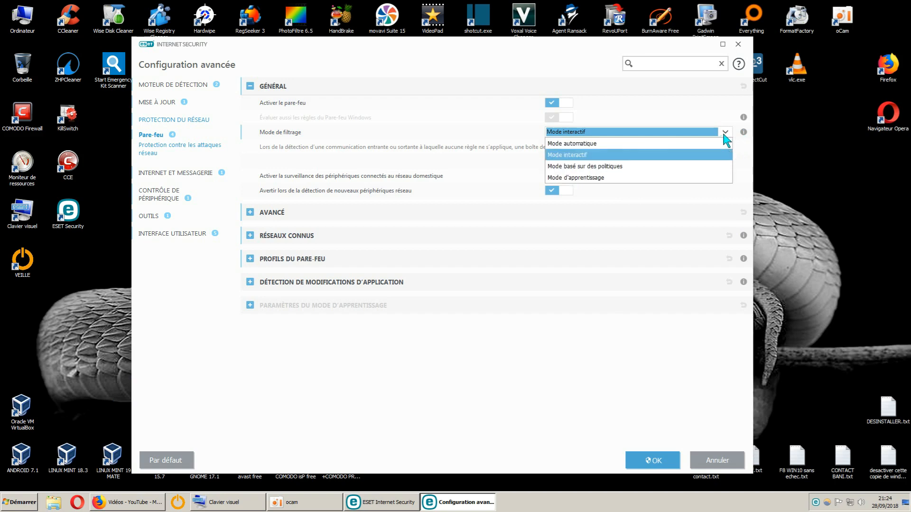
{"action": "left_click", "coordinate": [569, 365]}
{"action": "mouse_move", "coordinate": [743, 133]}
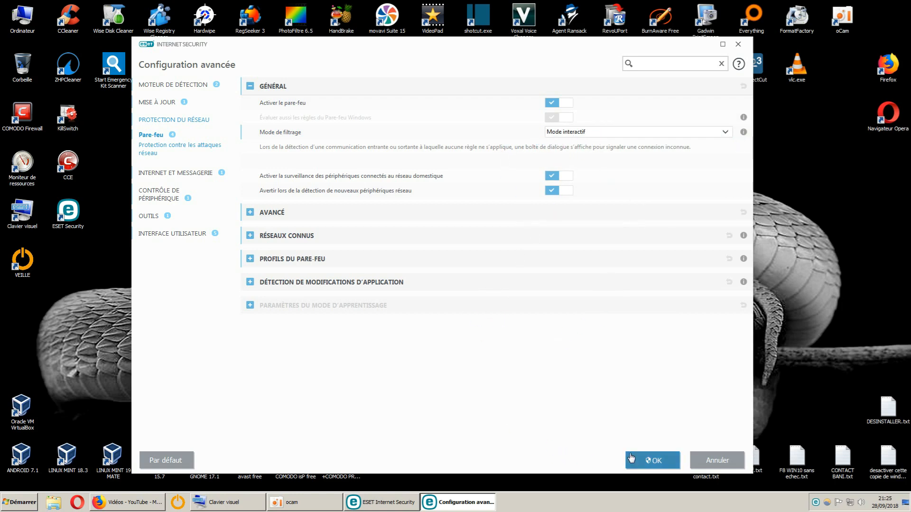
{"action": "left_click", "coordinate": [655, 461]}
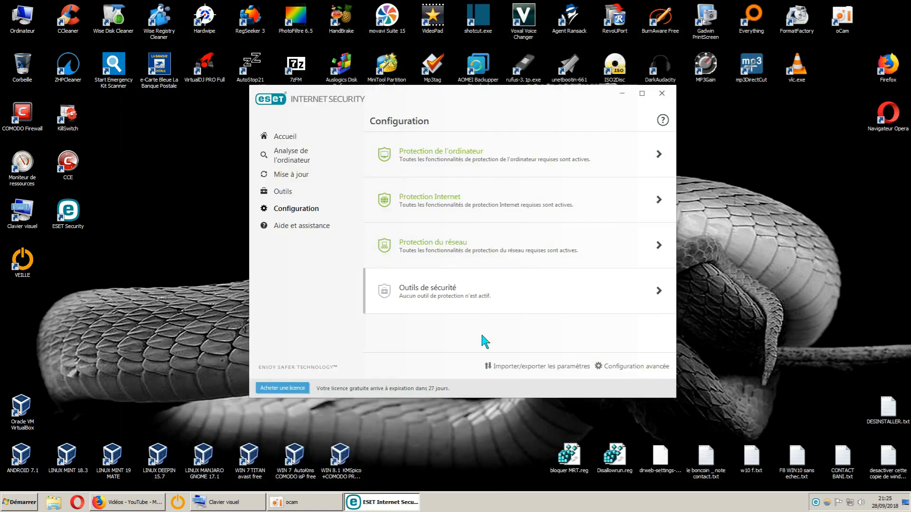
- Reopen the advanced configuration and open the firewall's rules for editing from its Avancé section
{"action": "left_click", "coordinate": [612, 366]}
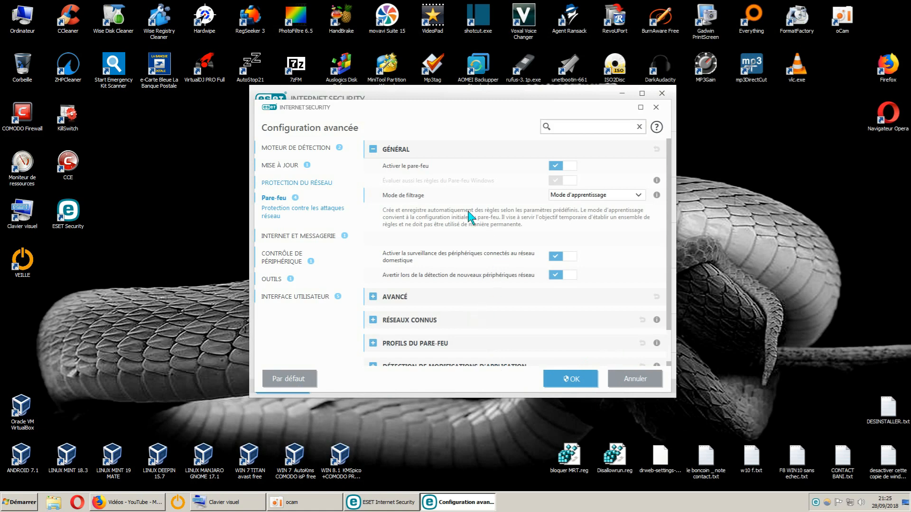
{"action": "left_click", "coordinate": [278, 201]}
{"action": "left_click_drag", "start_coordinate": [495, 108], "coordinate": [367, 44]}
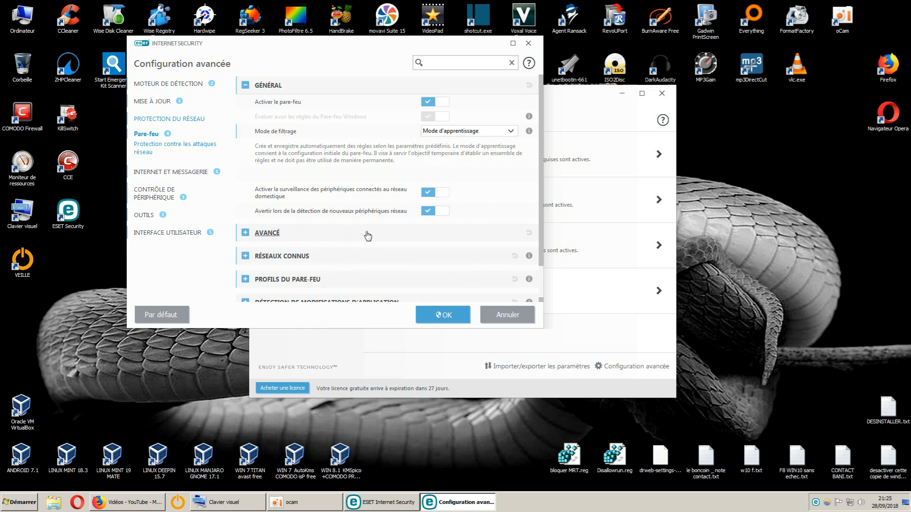
{"action": "left_click_drag", "start_coordinate": [470, 46], "coordinate": [575, 83]}
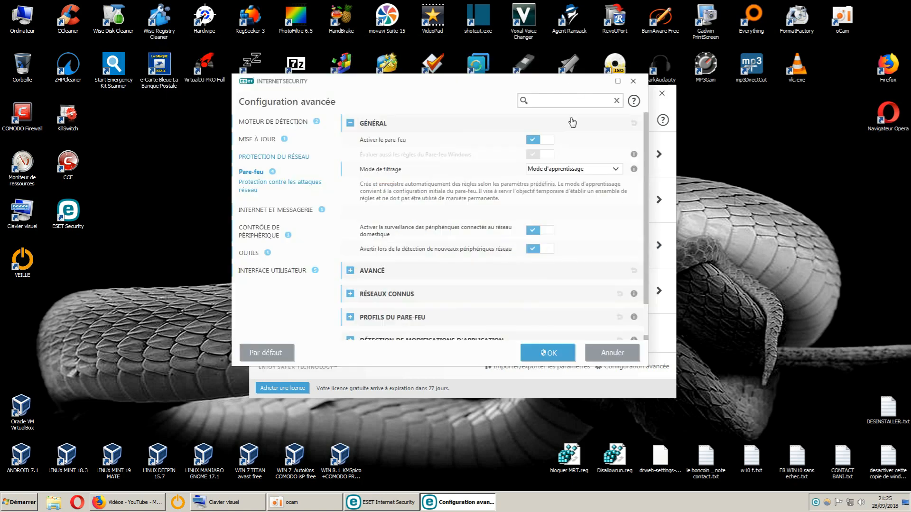
{"action": "left_click", "coordinate": [354, 274]}
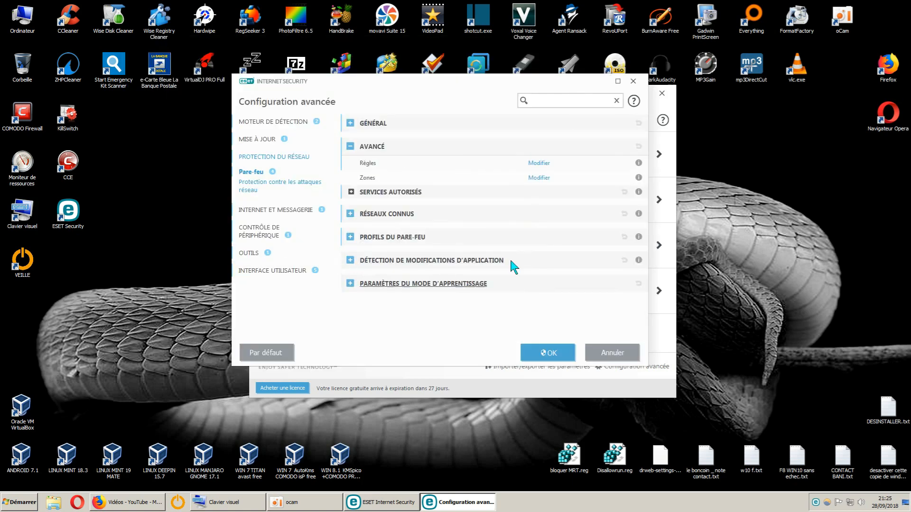
{"action": "left_click", "coordinate": [540, 164]}
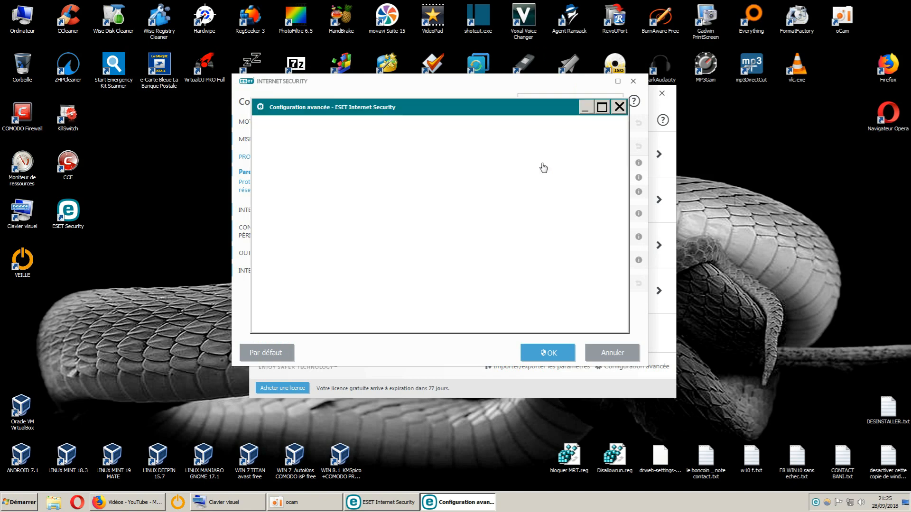
- Reposition and enlarge the firewall rules window to look over the list of application rules
{"action": "left_click_drag", "start_coordinate": [542, 103], "coordinate": [405, 16]}
{"action": "left_click_drag", "start_coordinate": [492, 247], "coordinate": [837, 486]}
{"action": "left_click_drag", "start_coordinate": [679, 21], "coordinate": [656, 13]}
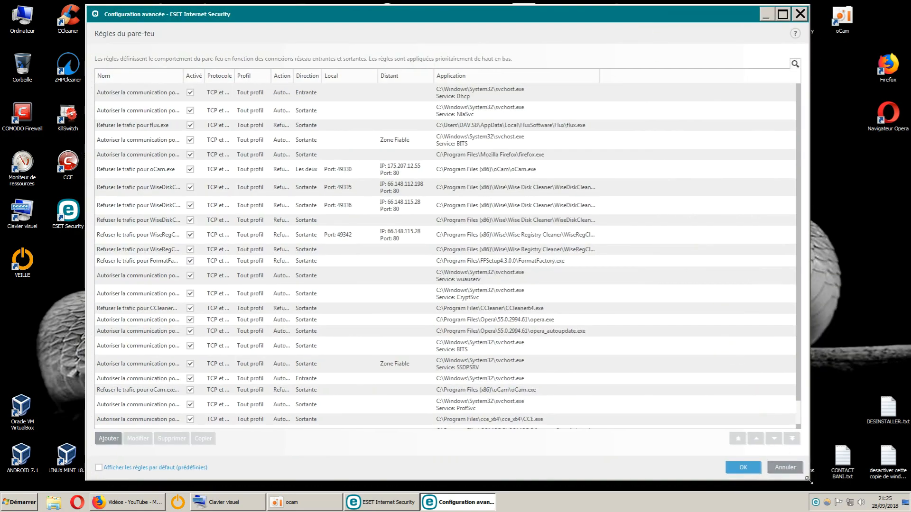
{"action": "left_click_drag", "start_coordinate": [808, 480], "coordinate": [813, 486]}
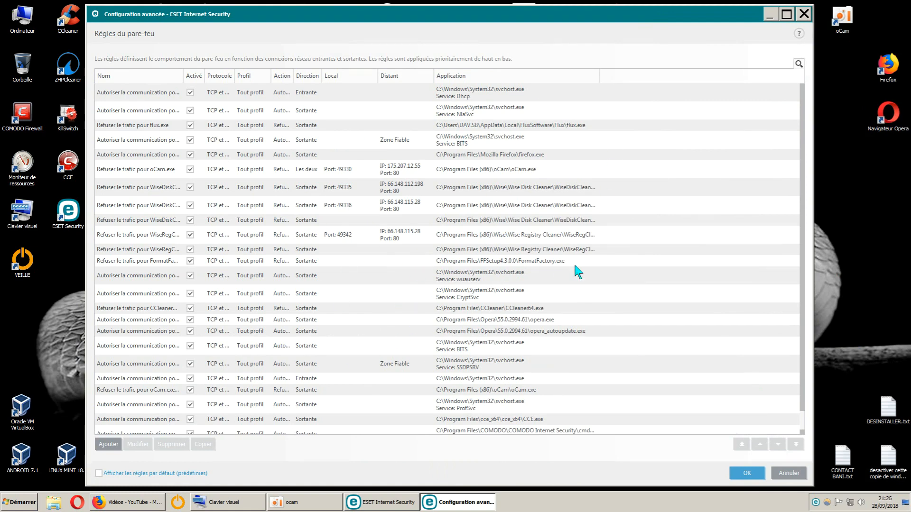
{"action": "left_click_drag", "start_coordinate": [801, 372], "coordinate": [802, 338]}
- Start adding a new firewall rule and move its dialog clear of the rules list
{"action": "left_click", "coordinate": [109, 445]}
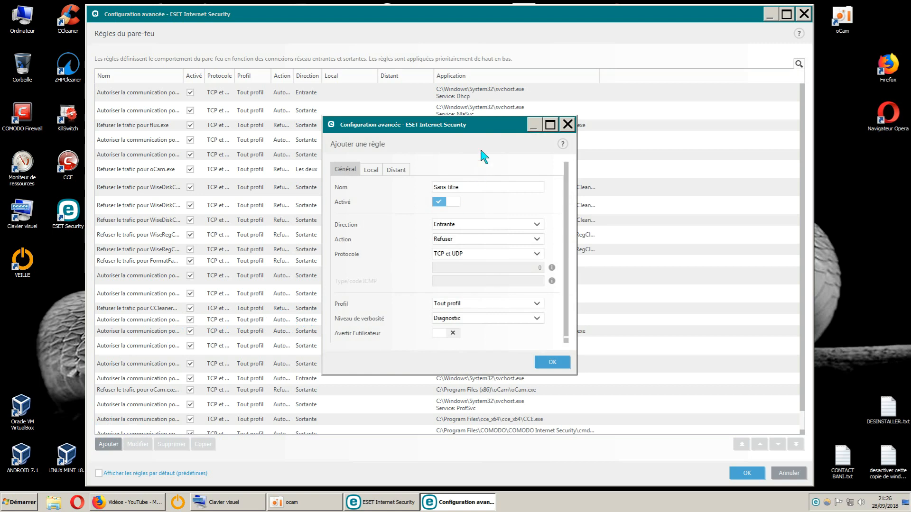
{"action": "left_click_drag", "start_coordinate": [475, 124], "coordinate": [369, 49]}
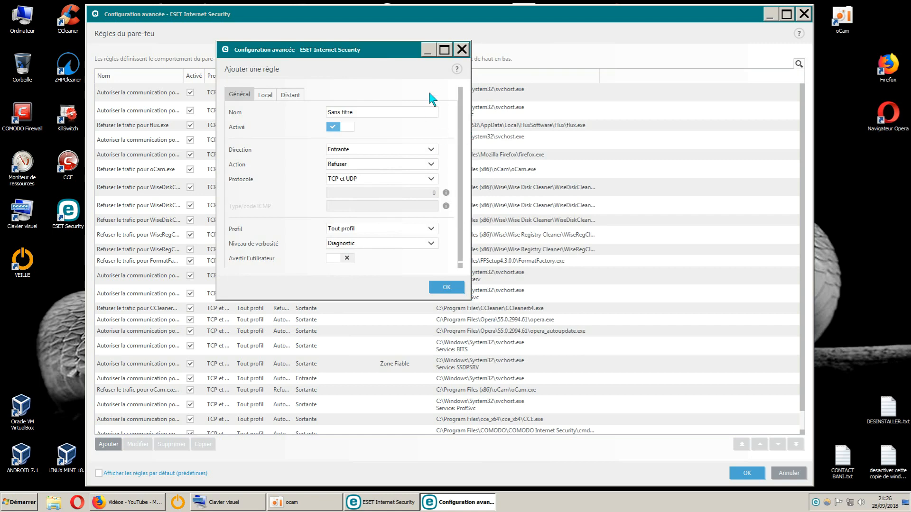
{"action": "left_click_drag", "start_coordinate": [402, 53], "coordinate": [525, 101]}
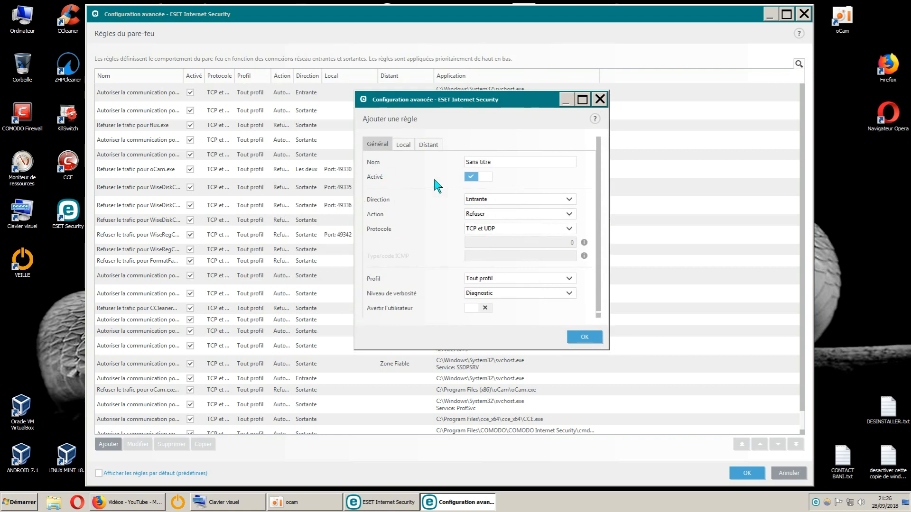
- Examine the new rule's Général and Local settings, including its name, direction, action, protocol and application fields
{"action": "triple_click", "coordinate": [497, 163]}
{"action": "left_click", "coordinate": [421, 173]}
{"action": "left_click", "coordinate": [421, 171]}
{"action": "left_click", "coordinate": [405, 146]}
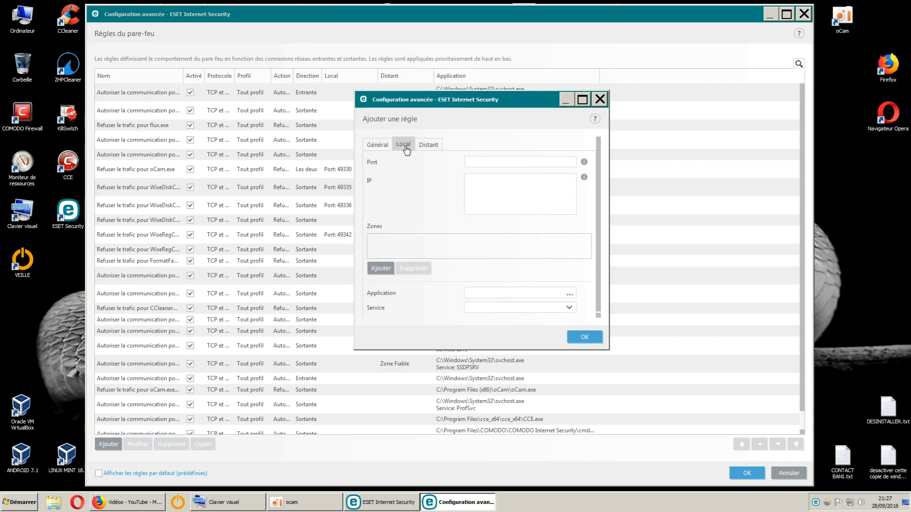
{"action": "left_click", "coordinate": [382, 146]}
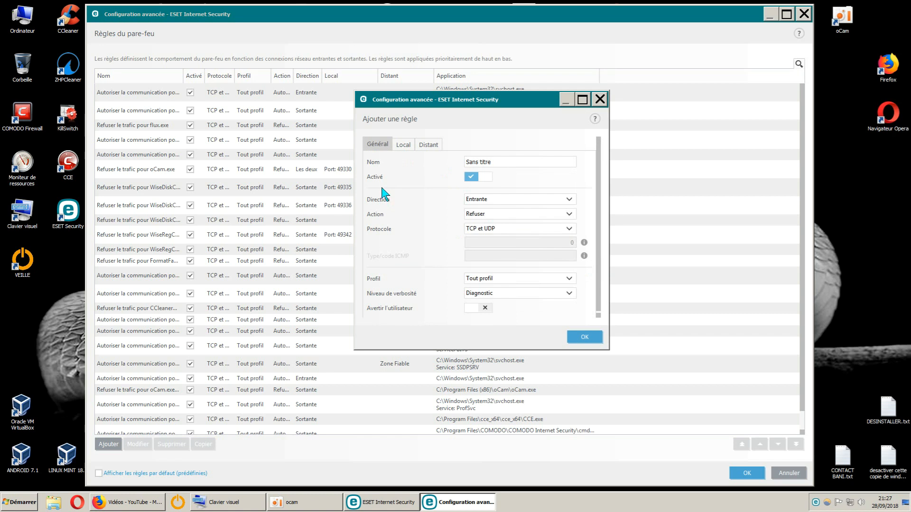
{"action": "left_click", "coordinate": [403, 145]}
{"action": "left_click", "coordinate": [386, 147]}
{"action": "left_click", "coordinate": [403, 145]}
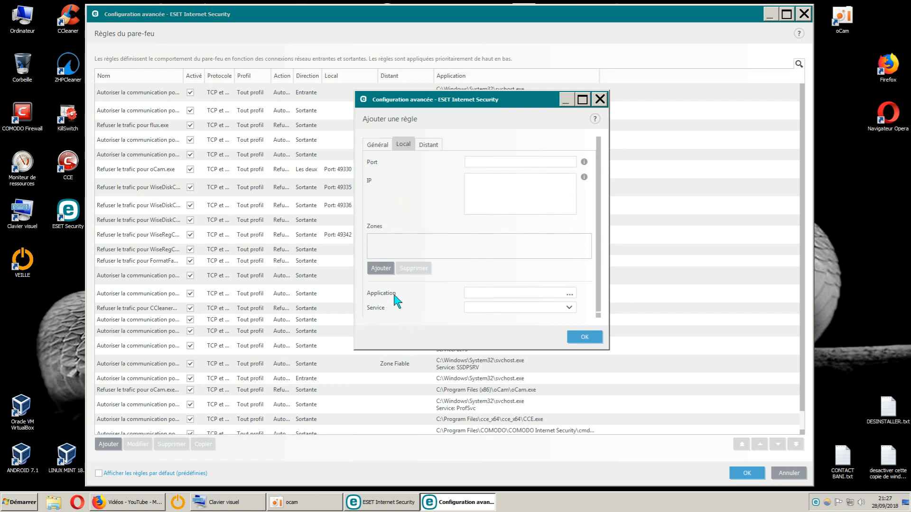
{"action": "left_click", "coordinate": [379, 145]}
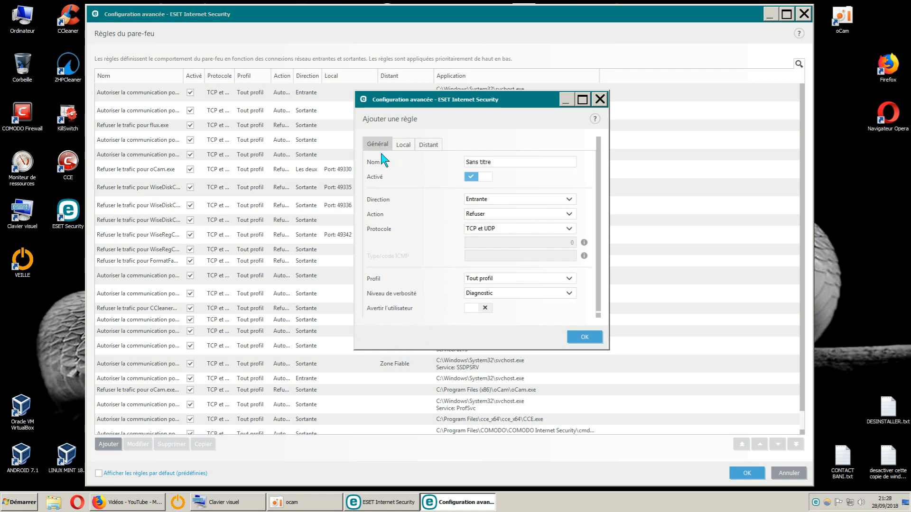
{"action": "left_click", "coordinate": [403, 145]}
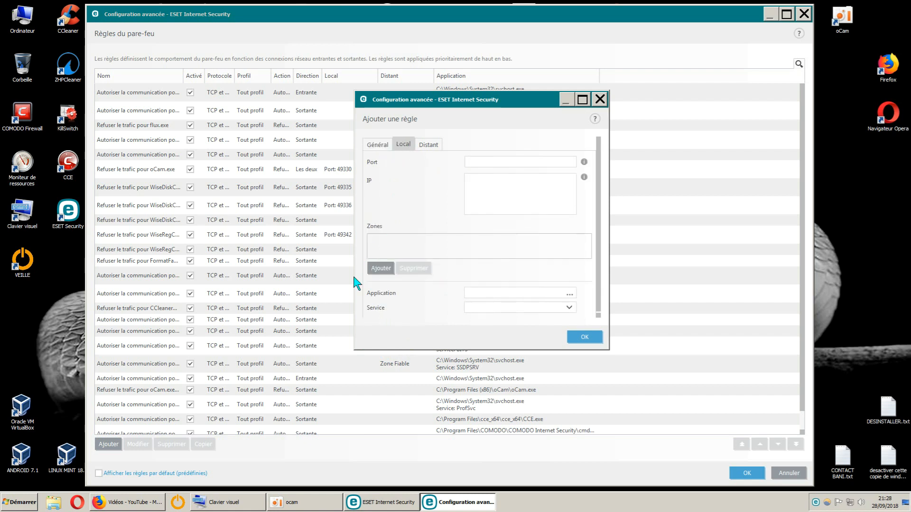
{"action": "left_click", "coordinate": [569, 295]}
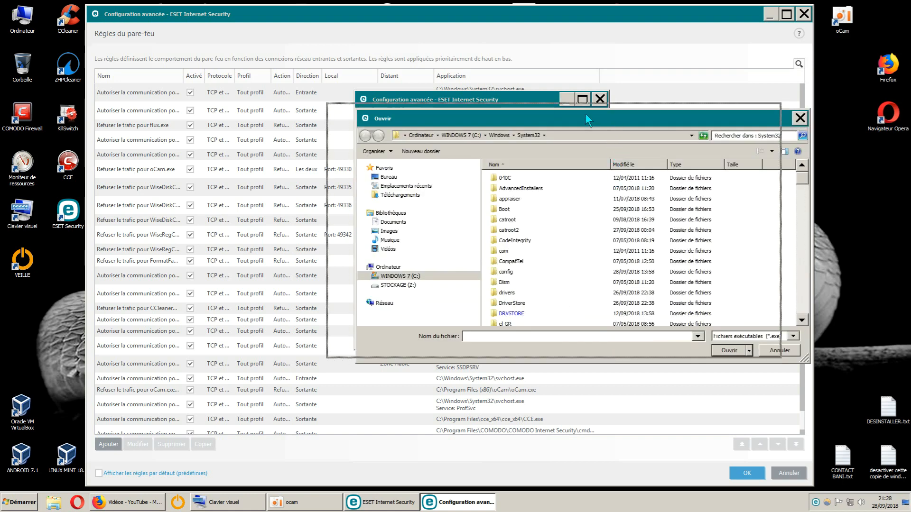
{"action": "left_click_drag", "start_coordinate": [613, 119], "coordinate": [387, 19]}
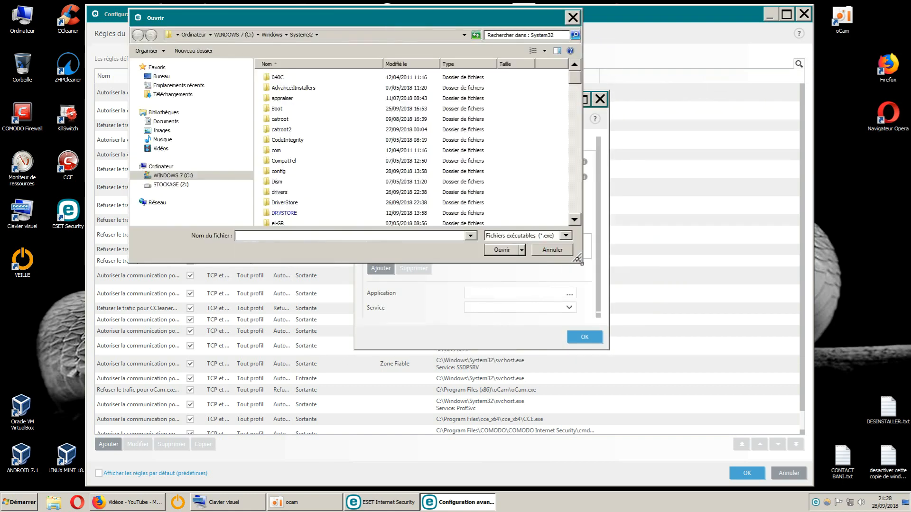
{"action": "left_click_drag", "start_coordinate": [578, 260], "coordinate": [704, 442]}
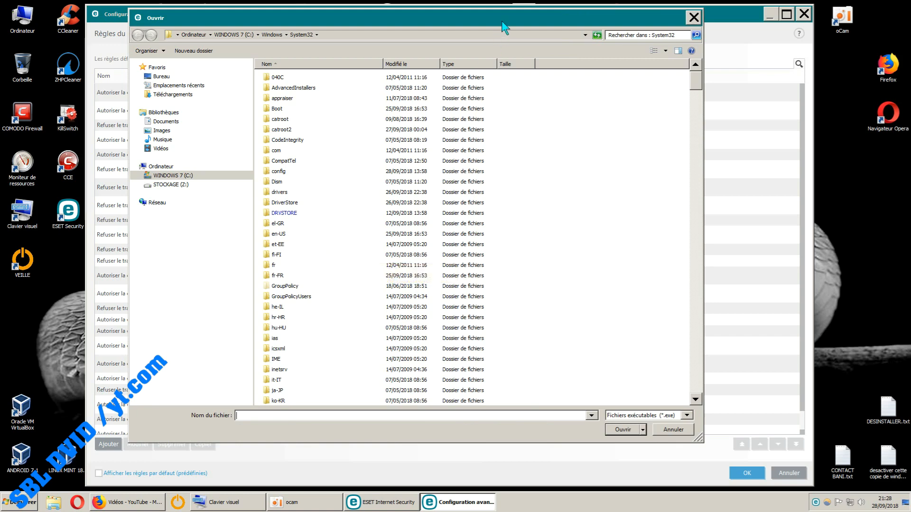
{"action": "left_click_drag", "start_coordinate": [507, 21], "coordinate": [519, 289]}
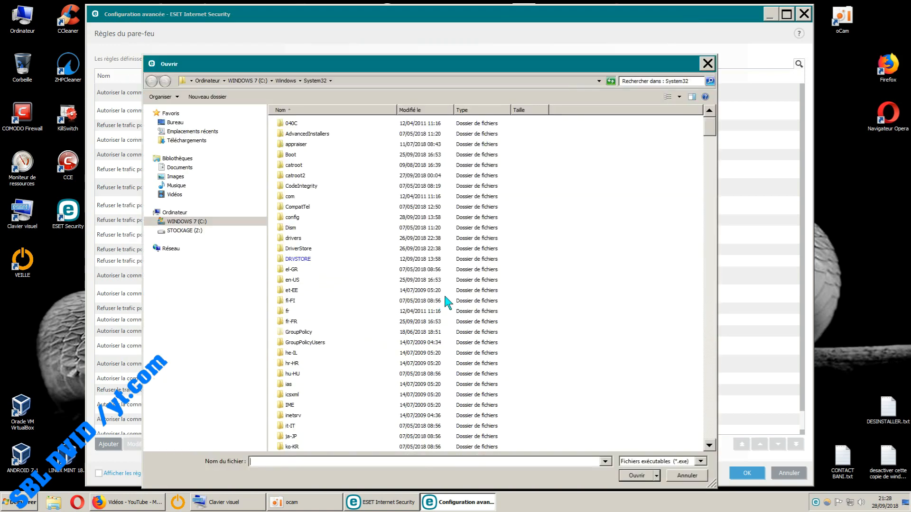
{"action": "left_click", "coordinate": [707, 64]}
{"action": "left_click", "coordinate": [377, 145]}
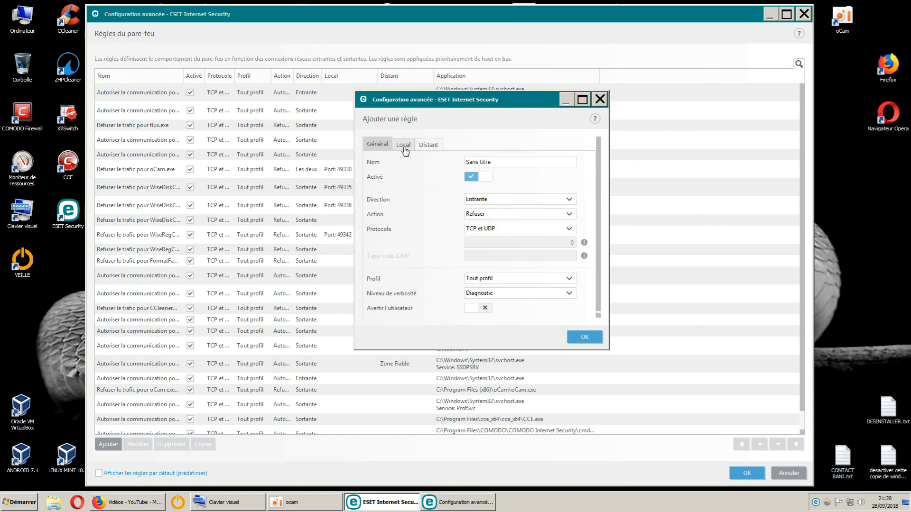
- Set the new rule's local application to AutoStop21.exe from the root of the C: drive
{"action": "left_click", "coordinate": [404, 148]}
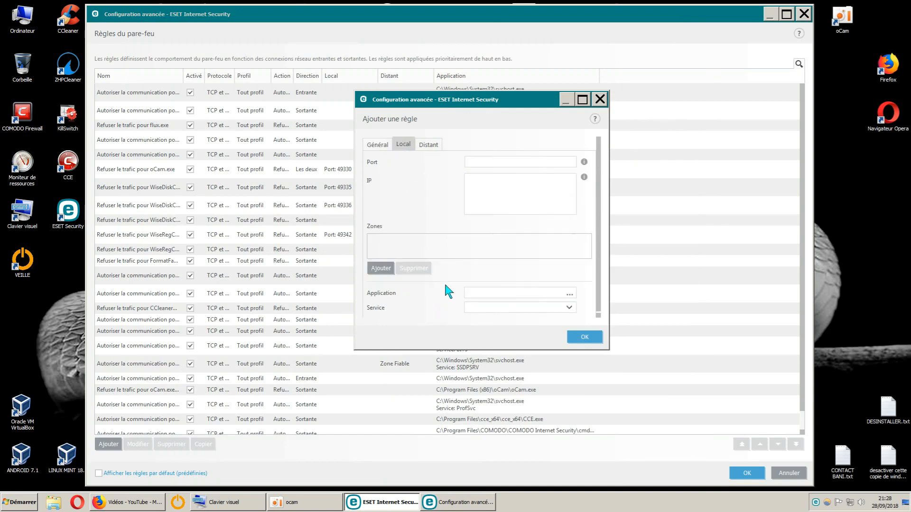
{"action": "left_click", "coordinate": [569, 295]}
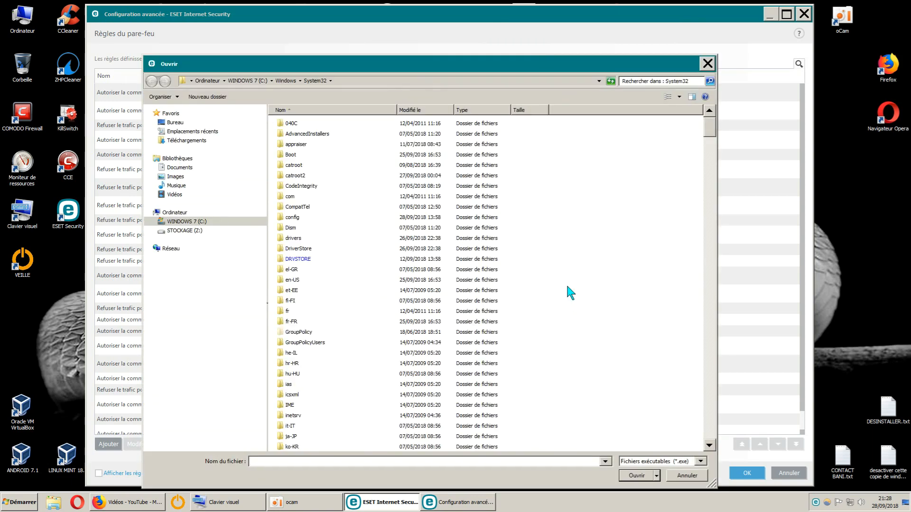
{"action": "left_click", "coordinate": [203, 223]}
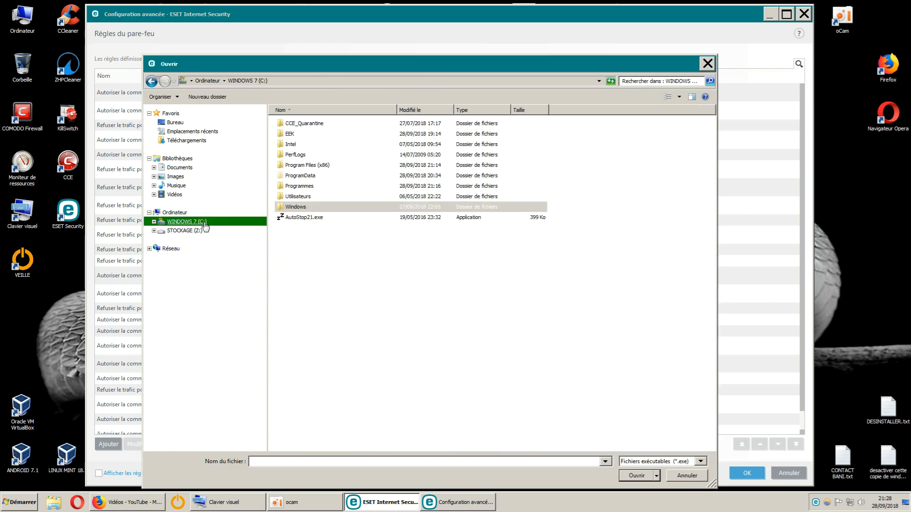
{"action": "left_click", "coordinate": [304, 219]}
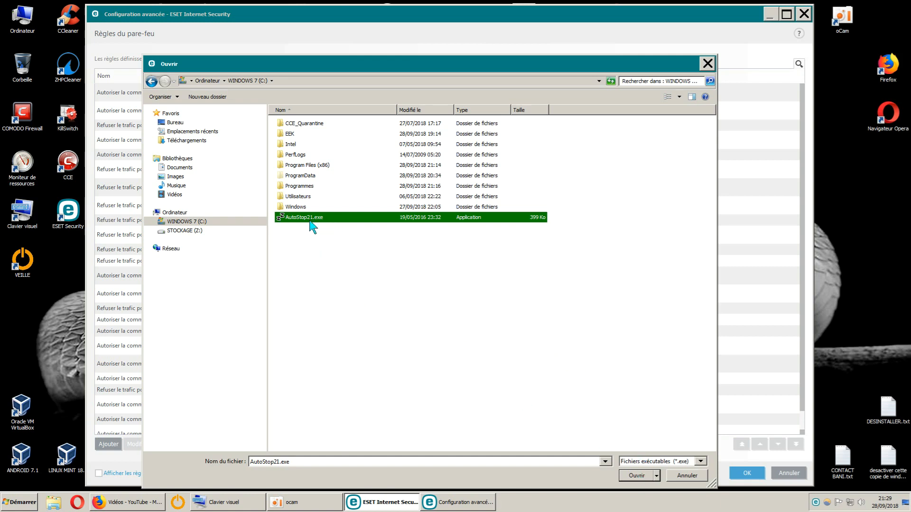
{"action": "left_click", "coordinate": [627, 474]}
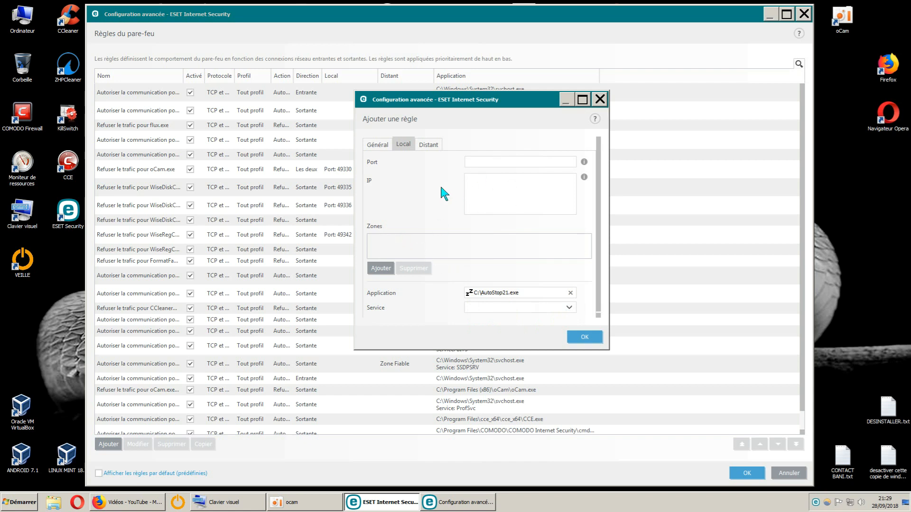
{"action": "left_click", "coordinate": [428, 144]}
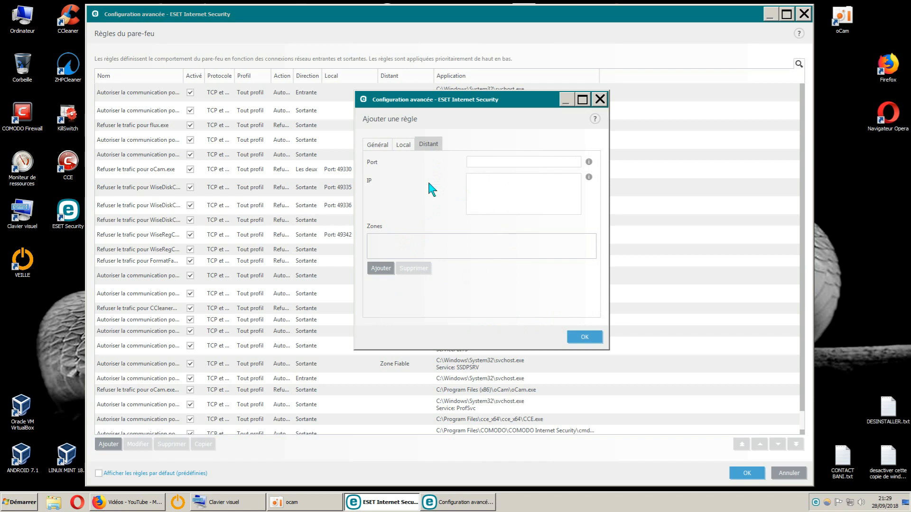
{"action": "left_click", "coordinate": [403, 144]}
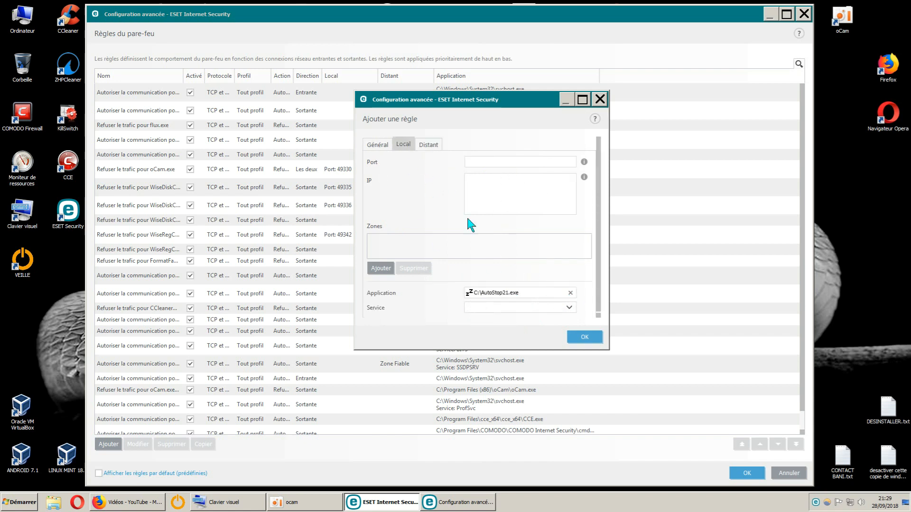
{"action": "left_click", "coordinate": [379, 147]}
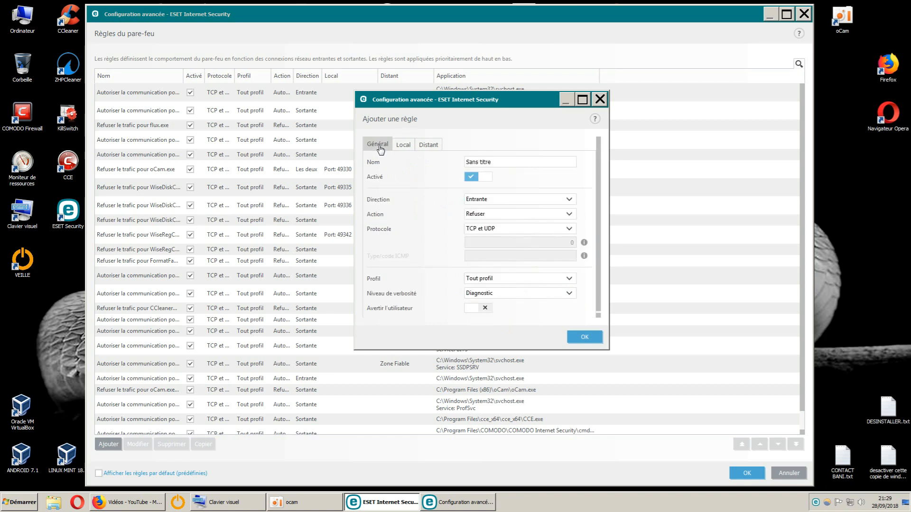
{"action": "left_click", "coordinate": [403, 145]}
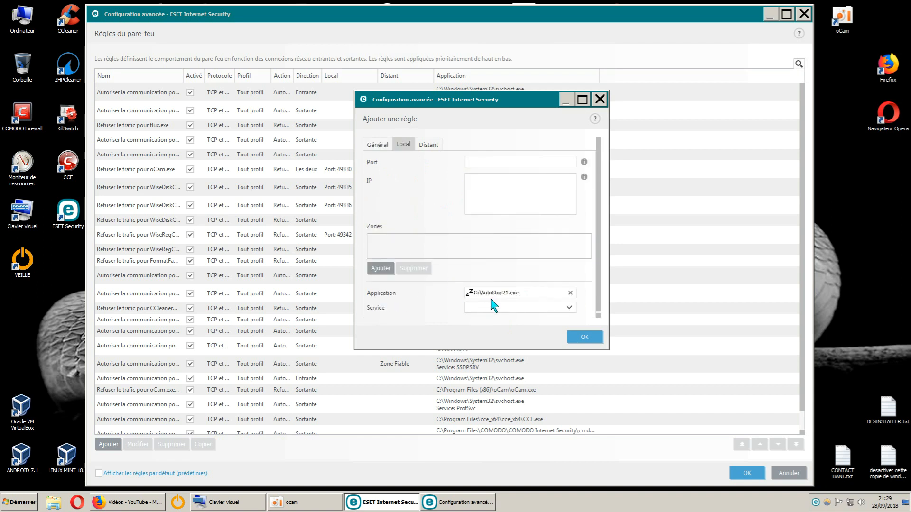
- Name the new firewall rule AutoStop21 and check its application under the Local settings
{"action": "left_click", "coordinate": [379, 147]}
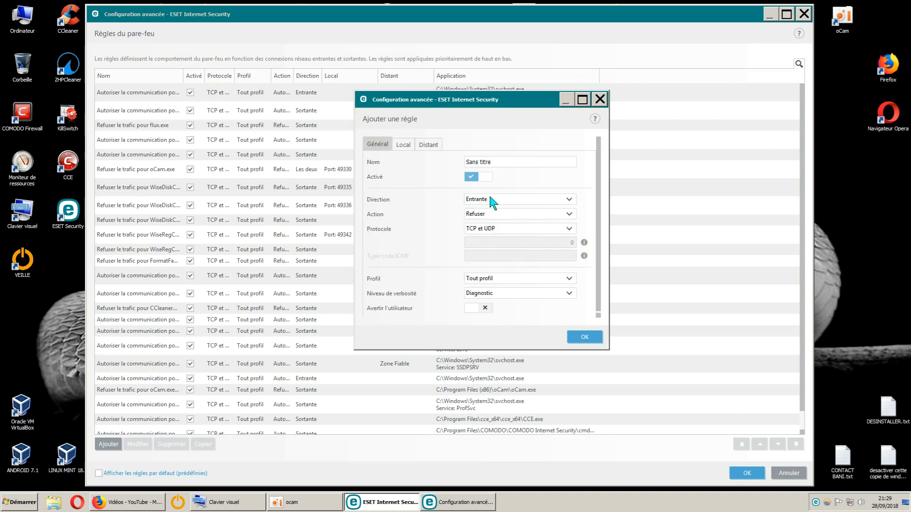
{"action": "left_click_drag", "start_coordinate": [493, 162], "coordinate": [450, 168]}
{"action": "type", "text": "AUTOSTO"}
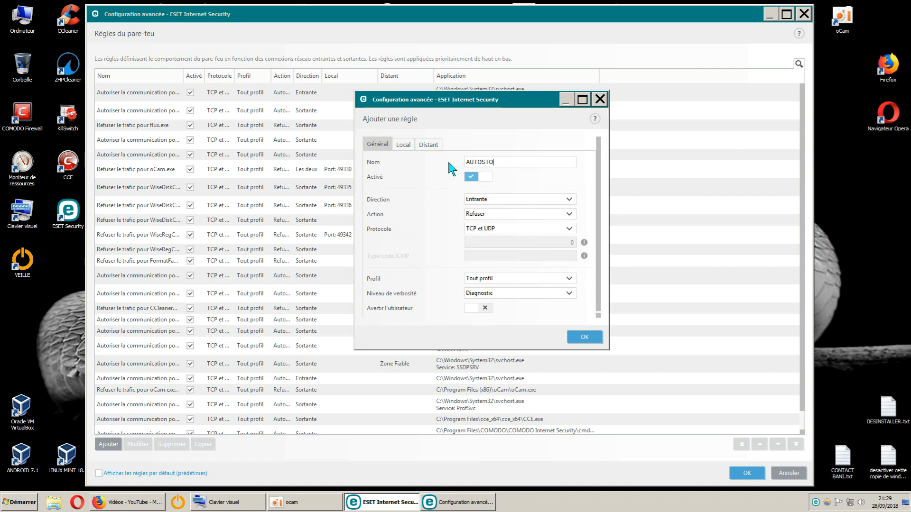
{"action": "type", "text": "P2"}
{"action": "left_click", "coordinate": [404, 148]}
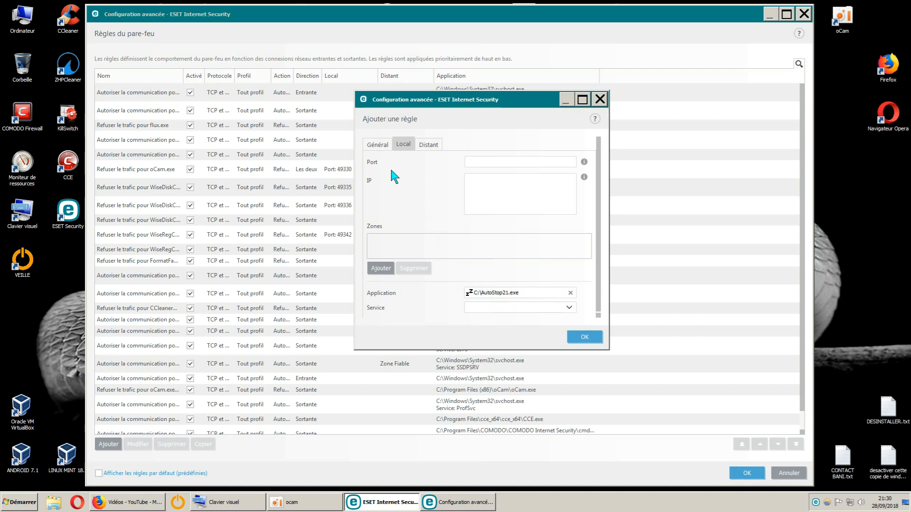
- Set the AutoStop21 rule's direction to Les deux and its action to Refuser
{"action": "left_click", "coordinate": [378, 145]}
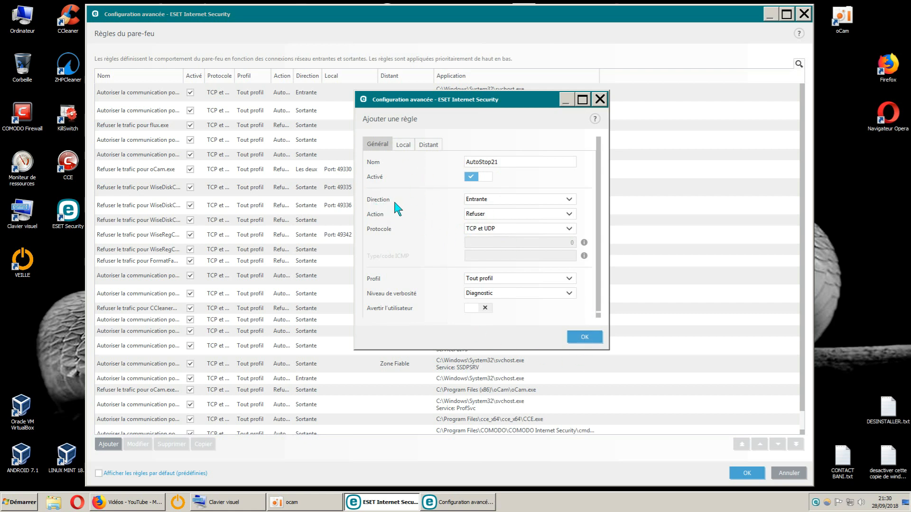
{"action": "left_click", "coordinate": [568, 200]}
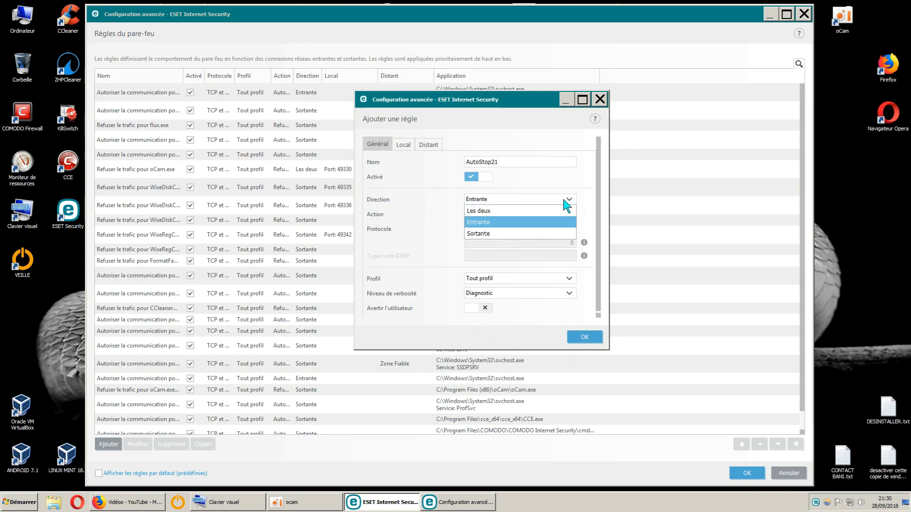
{"action": "left_click", "coordinate": [489, 211]}
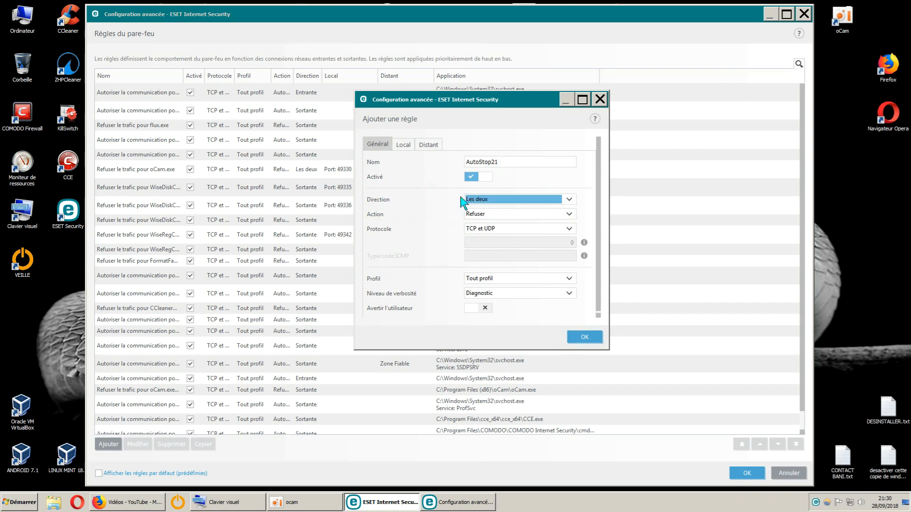
{"action": "left_click", "coordinate": [569, 214]}
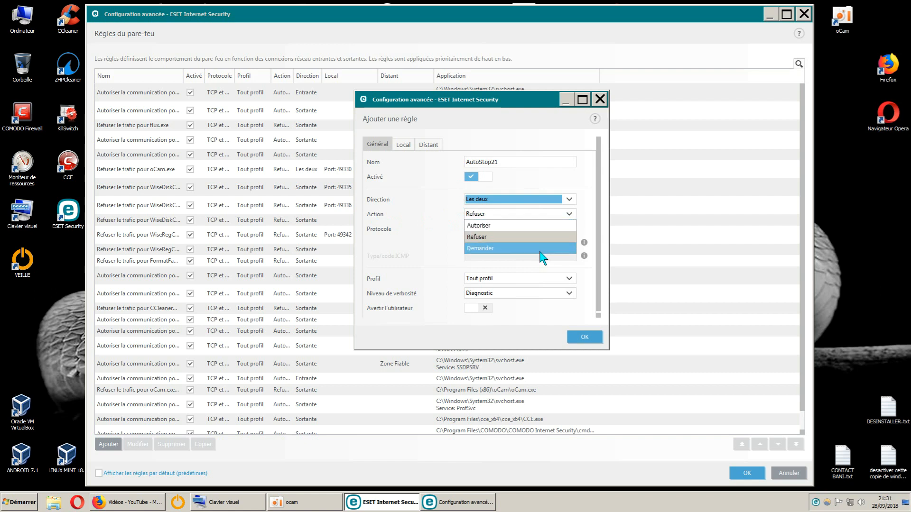
{"action": "left_click", "coordinate": [512, 237]}
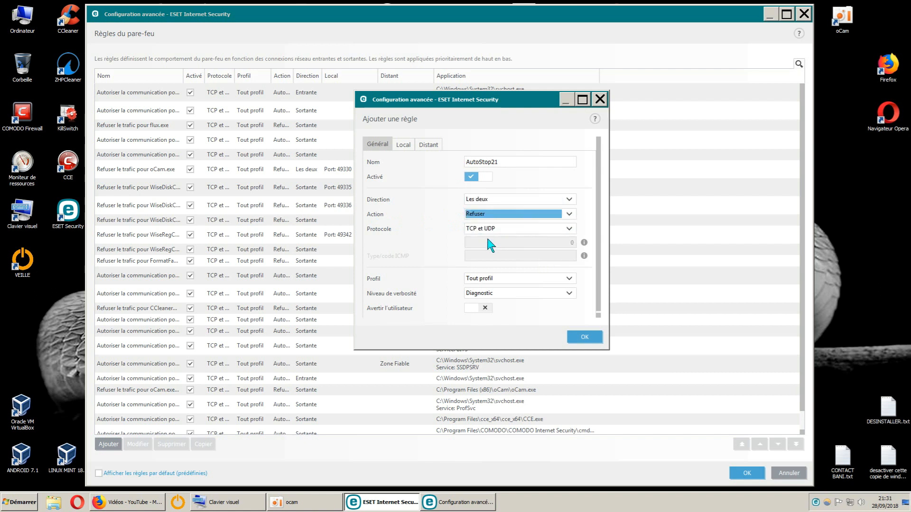
- Recheck the AutoStop21 rule's settings and add the rule to the firewall rules list
{"action": "left_click", "coordinate": [403, 146]}
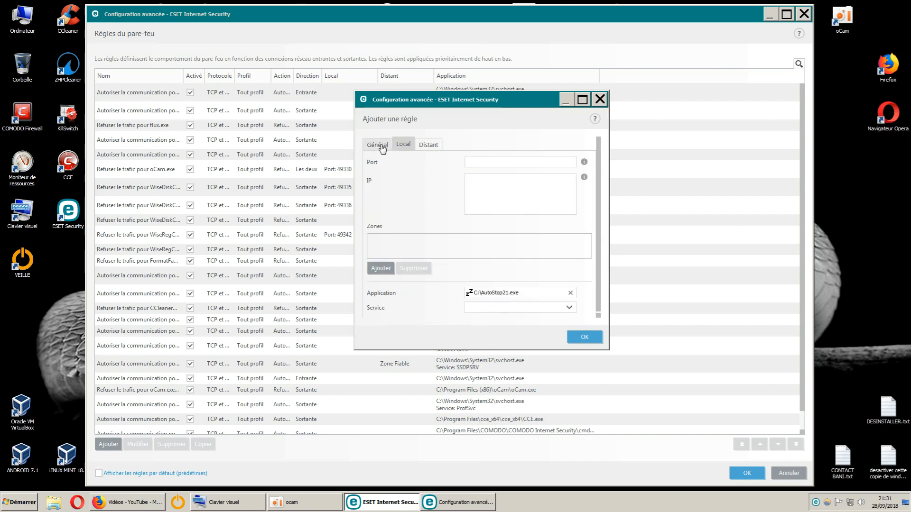
{"action": "left_click", "coordinate": [382, 147]}
{"action": "left_click", "coordinate": [579, 337]}
{"action": "scroll", "coordinate": [611, 331], "scroll_direction": "down", "scroll_amount": 2}
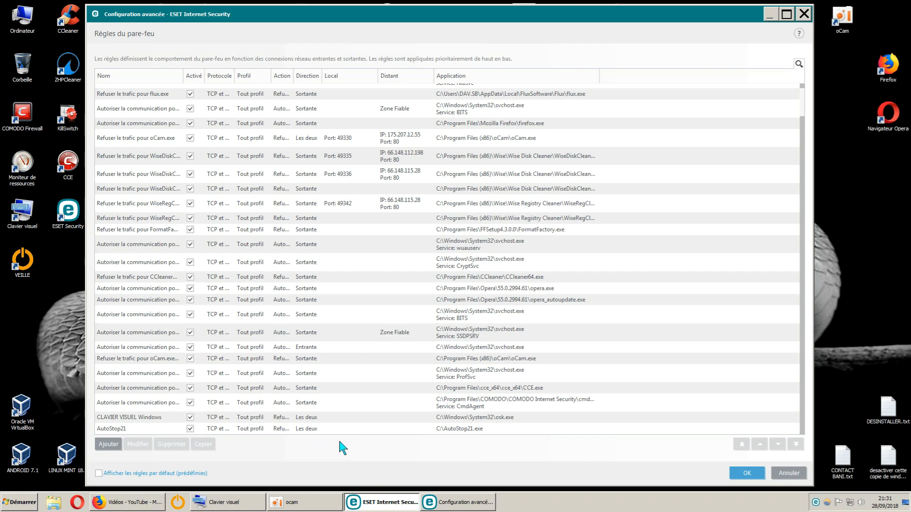
- Review the Général and Local settings of a blank new rule, and close it without adding it
{"action": "left_click", "coordinate": [109, 444]}
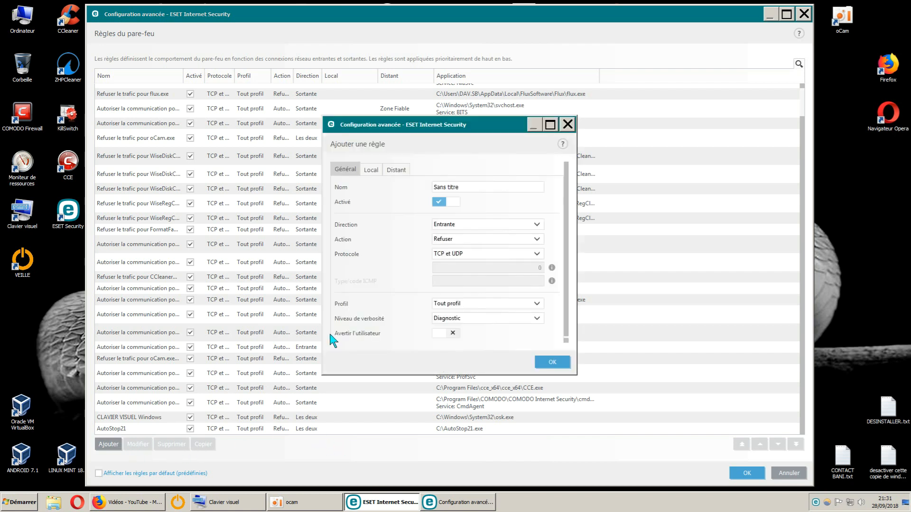
{"action": "left_click", "coordinate": [371, 169]}
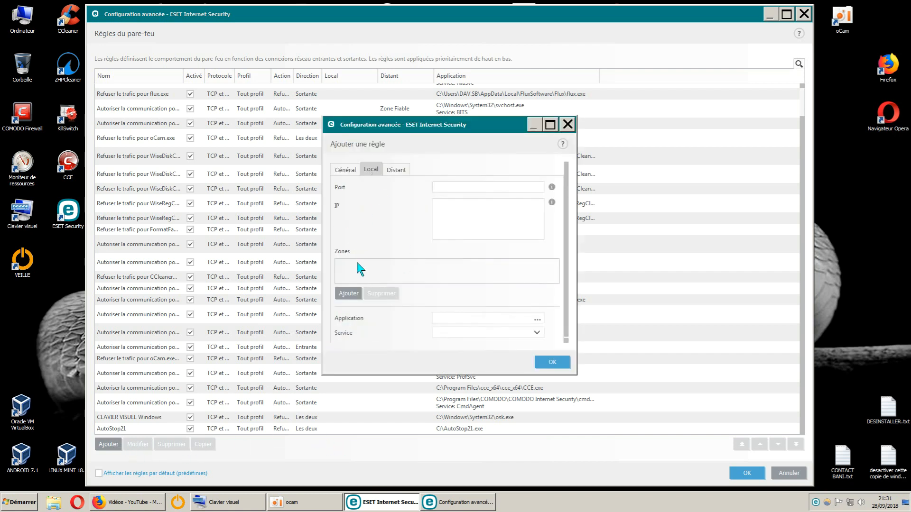
{"action": "left_click", "coordinate": [344, 169]}
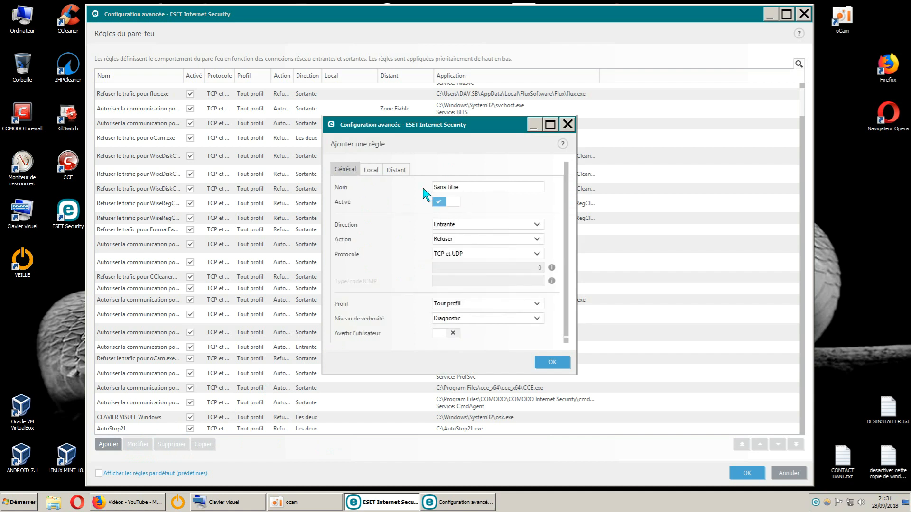
{"action": "left_click", "coordinate": [371, 170]}
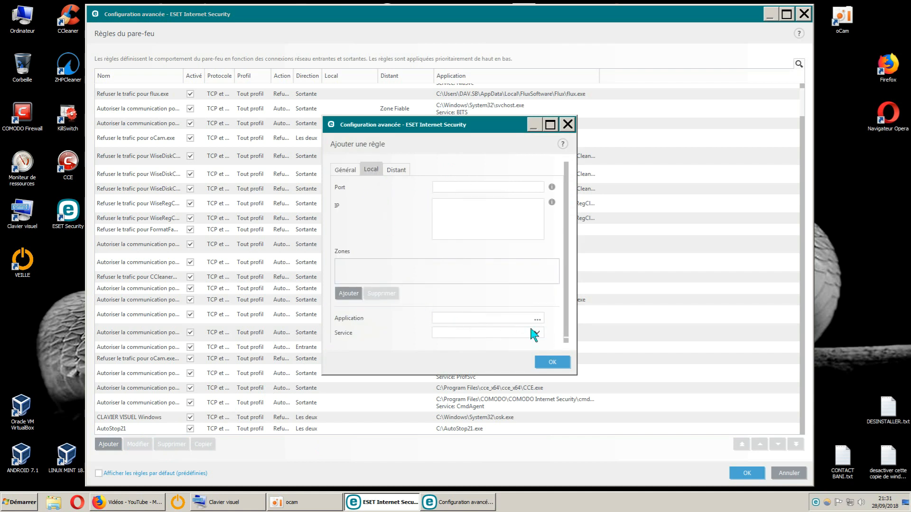
{"action": "left_click", "coordinate": [345, 170]}
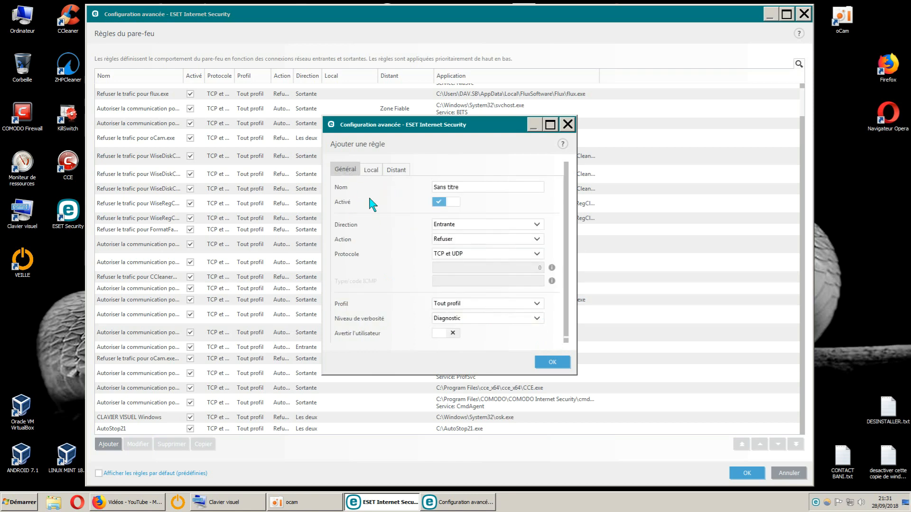
{"action": "left_click", "coordinate": [567, 125]}
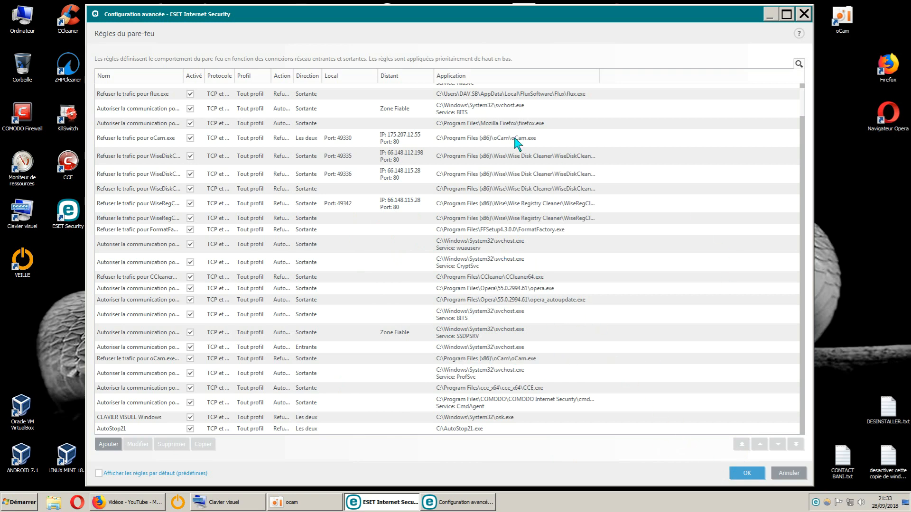
- Save the firewall rules and the advanced configuration, and close the ESET Internet Security window
{"action": "left_click", "coordinate": [740, 474]}
{"action": "left_click", "coordinate": [549, 353]}
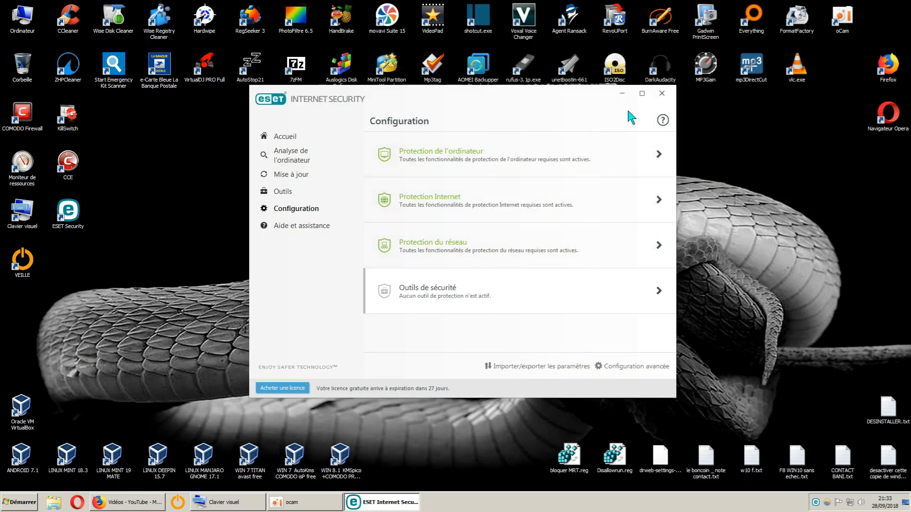
{"action": "left_click", "coordinate": [662, 93]}
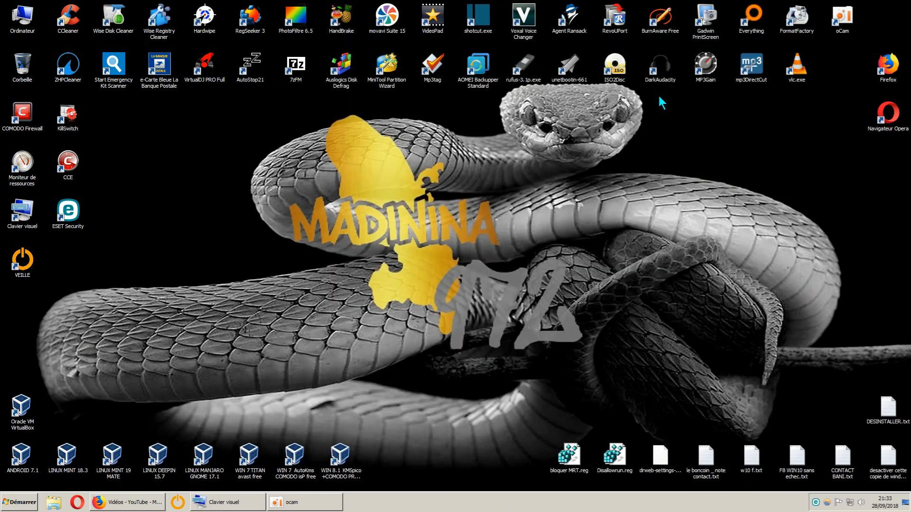
{"action": "right_click", "coordinate": [433, 187]}
{"action": "left_click", "coordinate": [454, 209]}
{"action": "right_click", "coordinate": [454, 209]}
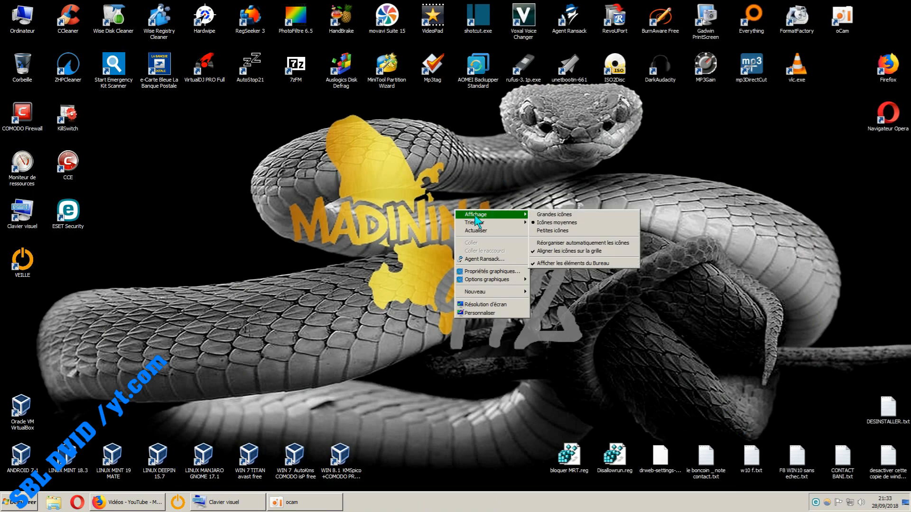
{"action": "left_click", "coordinate": [459, 234]}
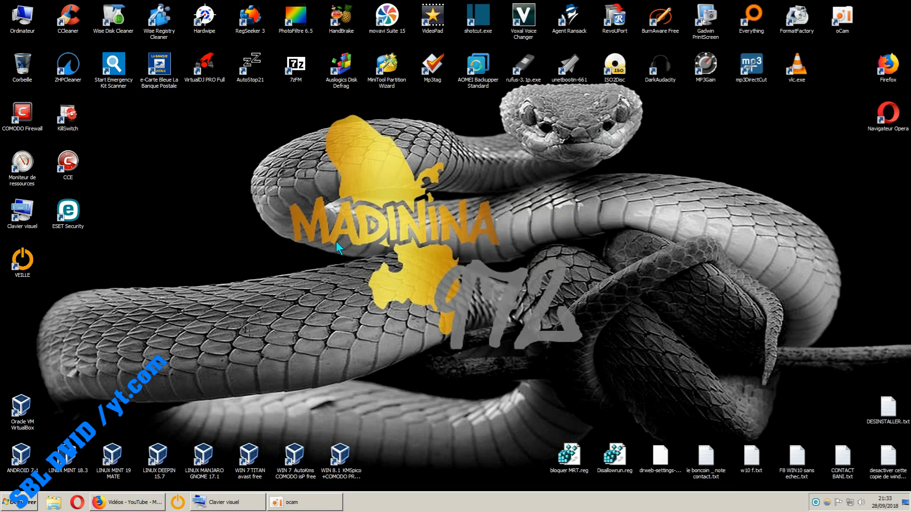